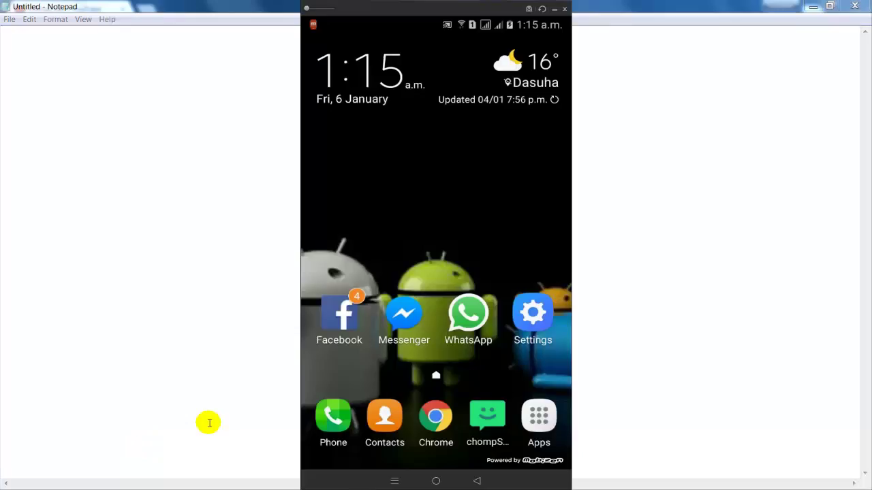
# Launch the Play Store, search for pushbullet and open the Pushbullet - SMS on PC listing
pyautogui.click(538, 419)
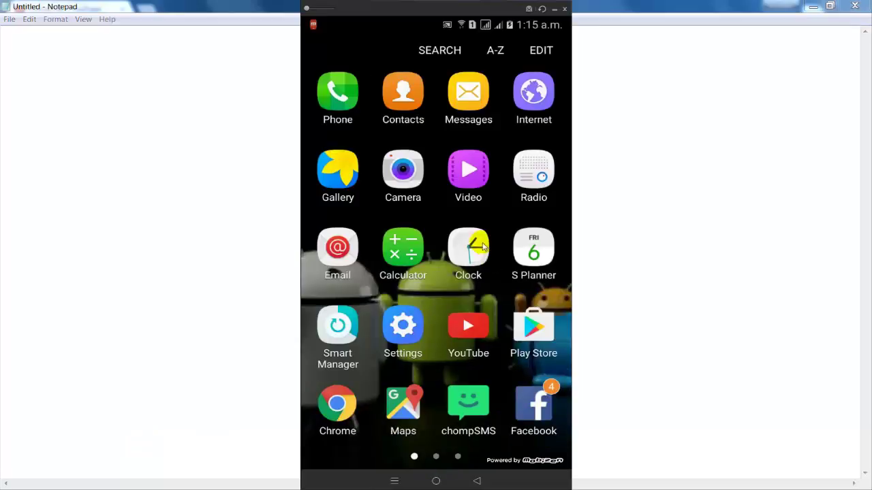
pyautogui.click(470, 164)
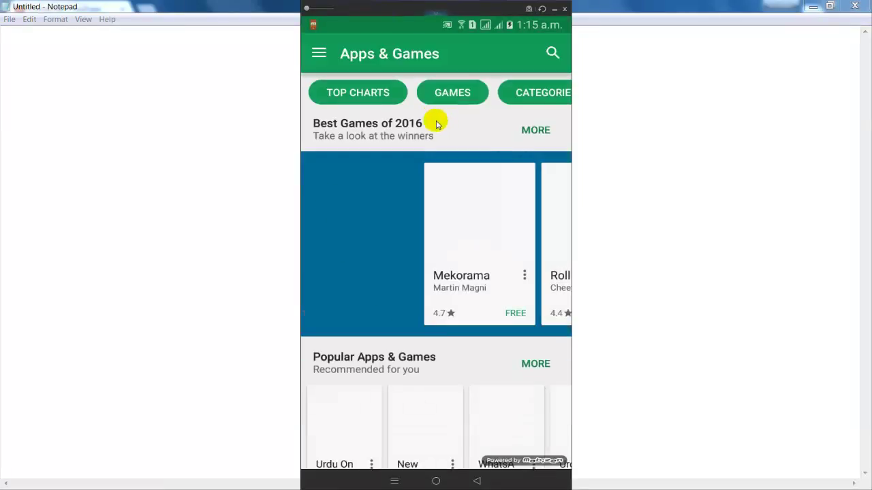
pyautogui.click(402, 71)
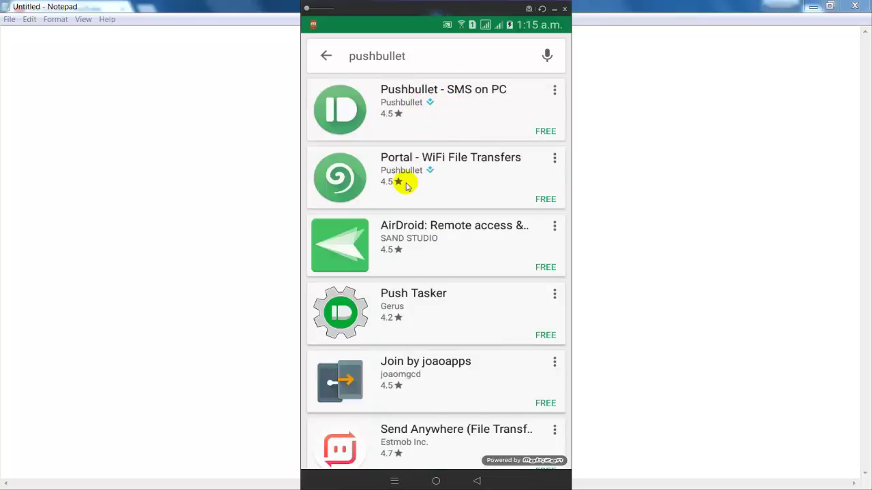
pyautogui.click(467, 114)
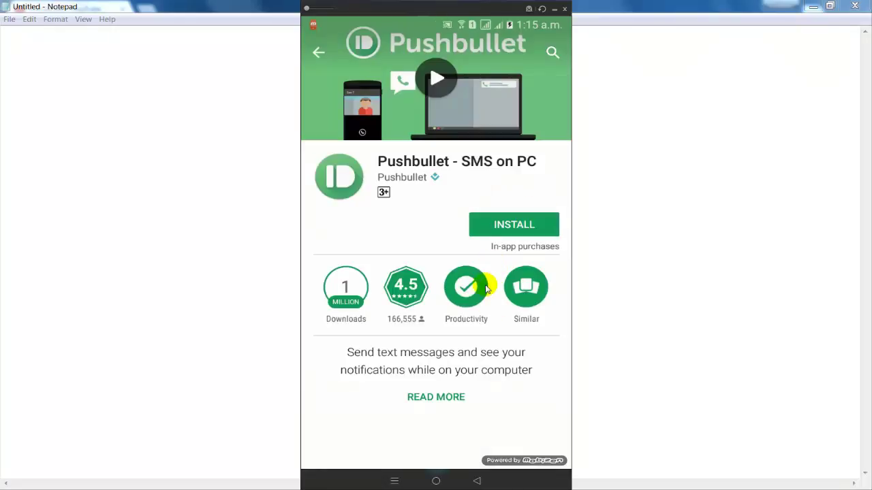
# Install Pushbullet - SMS on PC and open it to the Welcome to Pushbullet screen
pyautogui.click(490, 226)
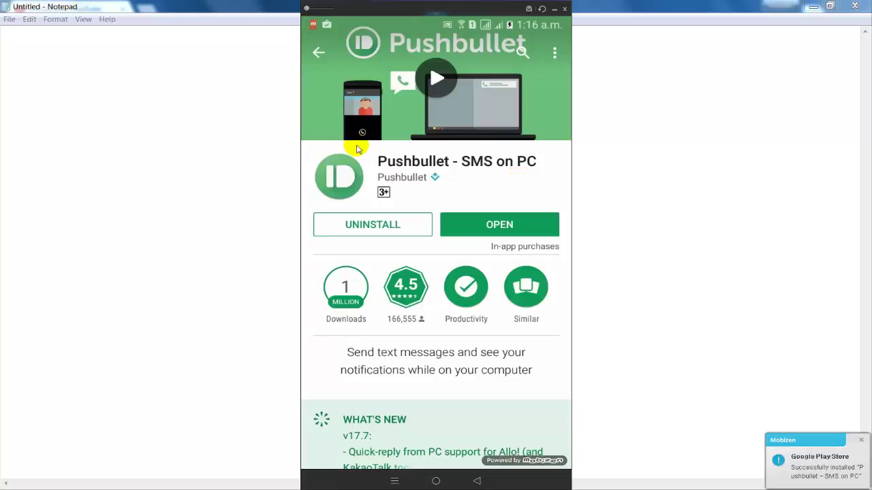
pyautogui.click(490, 232)
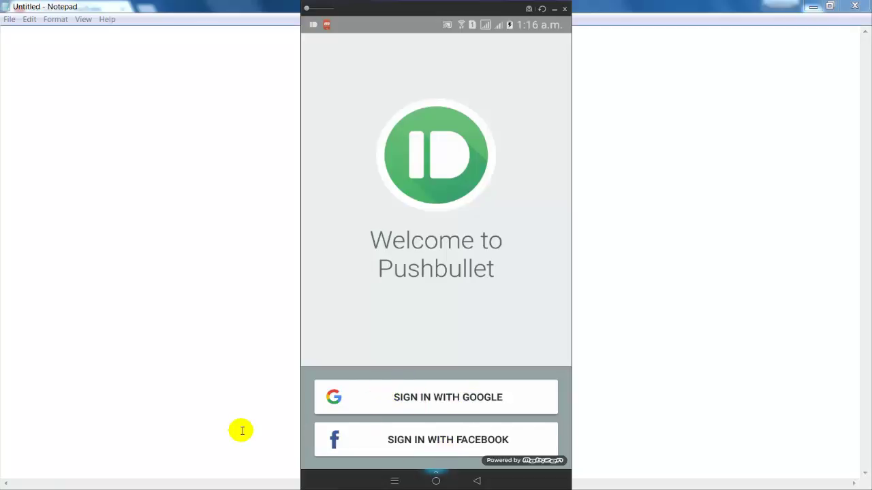
# Sign in to Pushbullet with Facebook and switch on its notification access, then return to setup
pyautogui.click(513, 440)
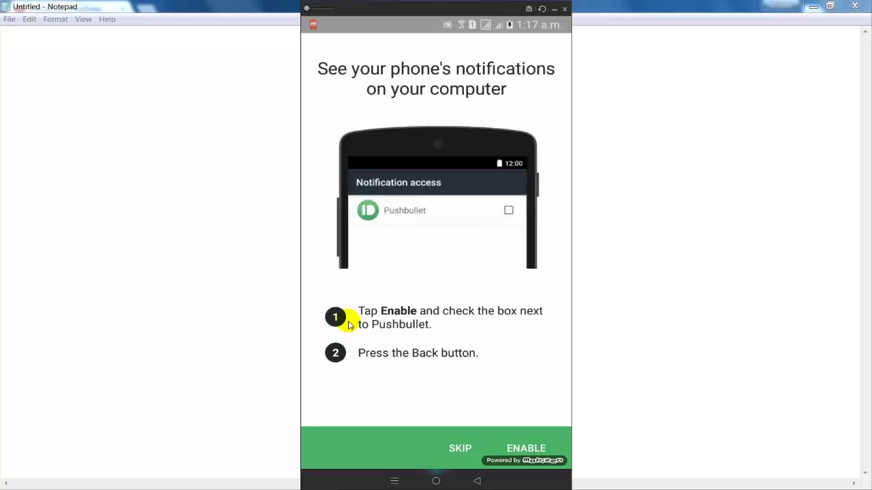
pyautogui.click(536, 449)
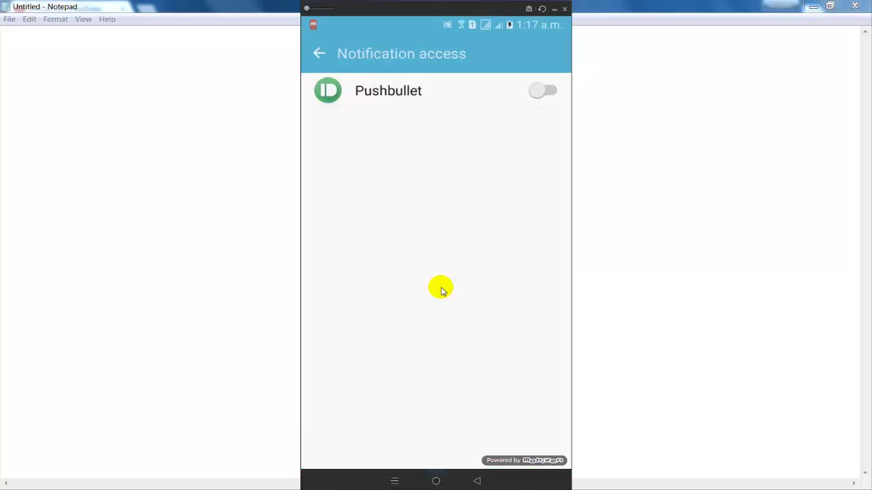
pyautogui.click(540, 93)
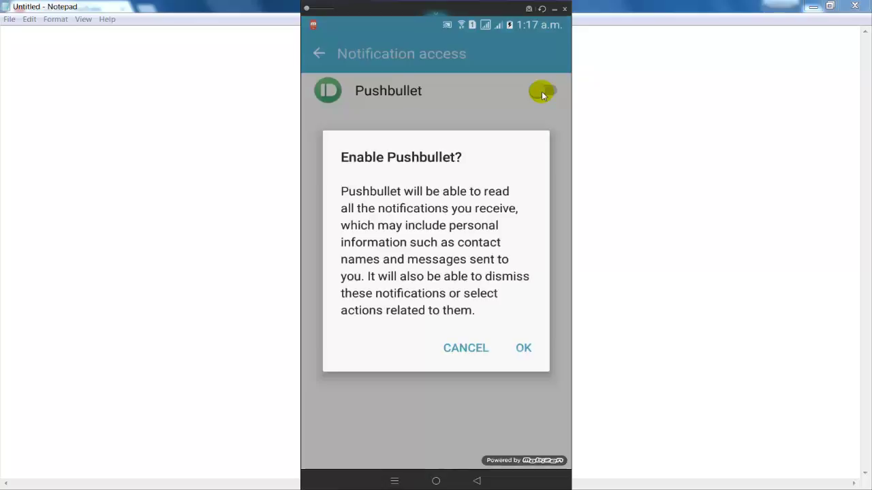
pyautogui.click(524, 350)
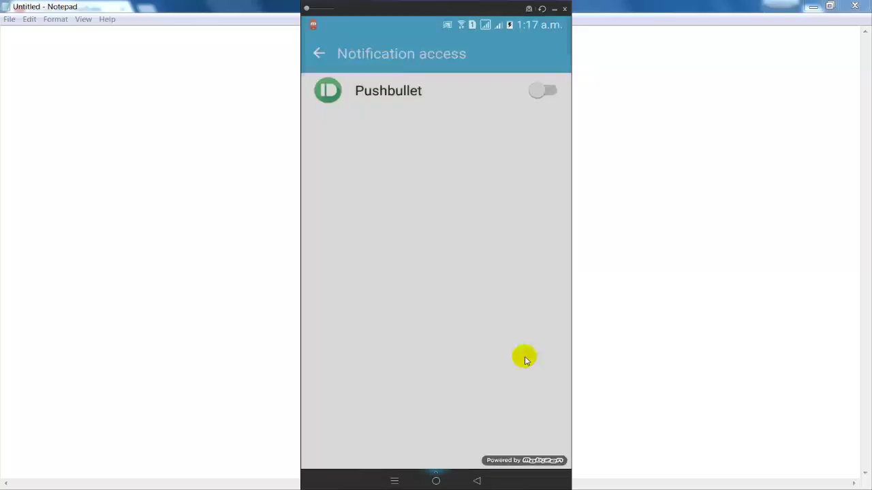
pyautogui.click(318, 54)
pyautogui.click(320, 61)
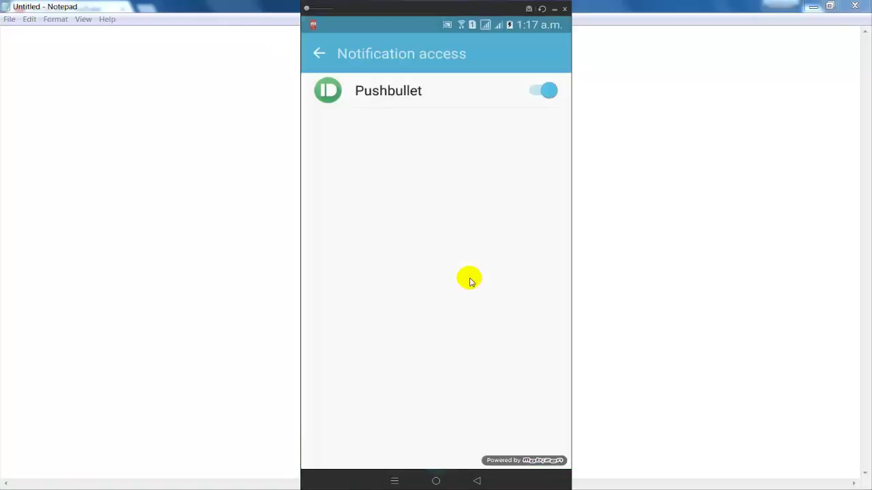
pyautogui.click(320, 60)
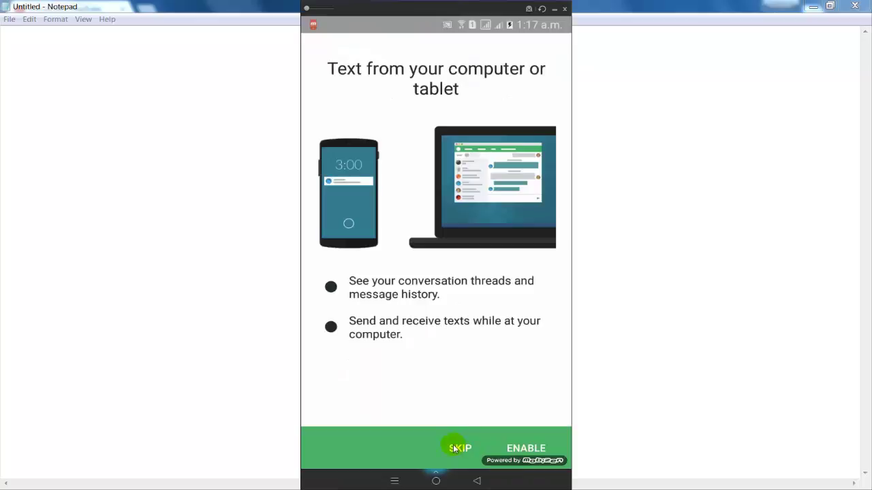
# Enable texting from the computer, allow contacts, SMS, phone and storage permissions, and finish setup
pyautogui.click(537, 450)
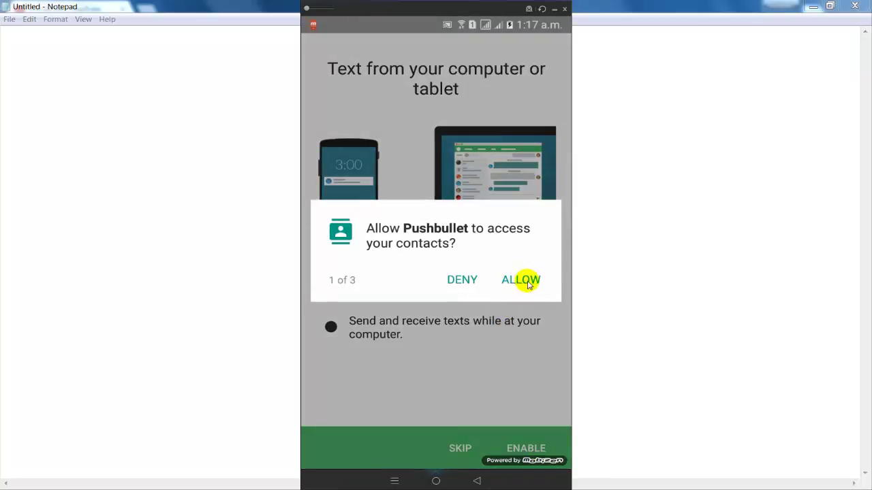
pyautogui.click(528, 284)
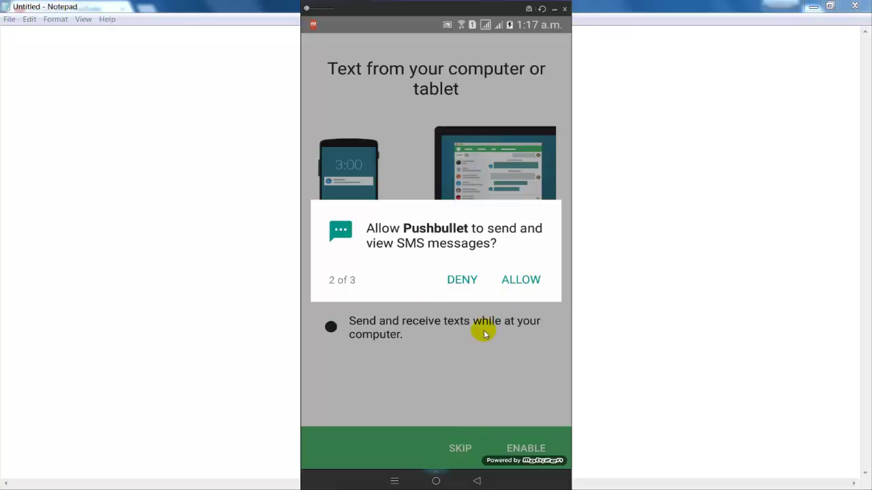
pyautogui.click(521, 281)
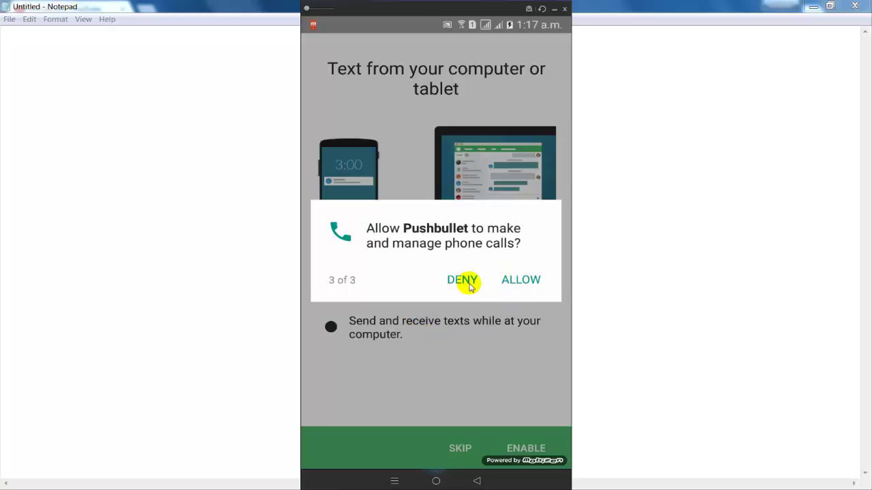
pyautogui.click(519, 280)
pyautogui.click(525, 448)
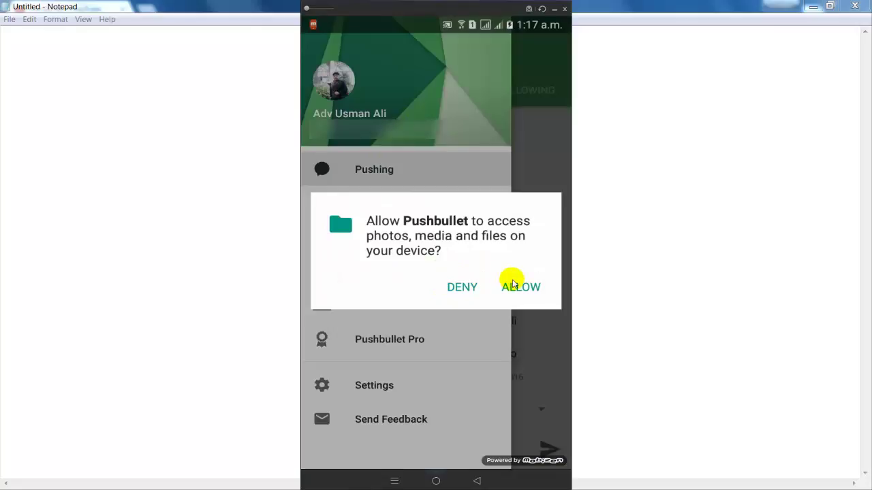
pyautogui.click(521, 288)
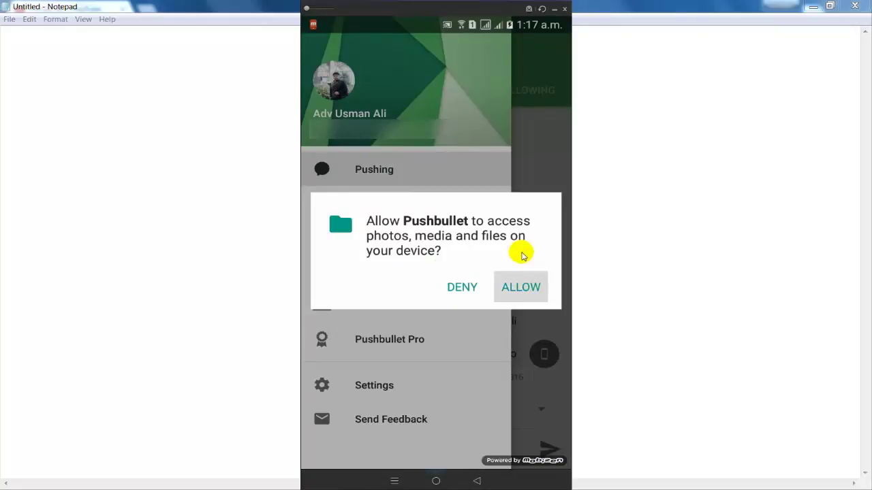
pyautogui.click(541, 211)
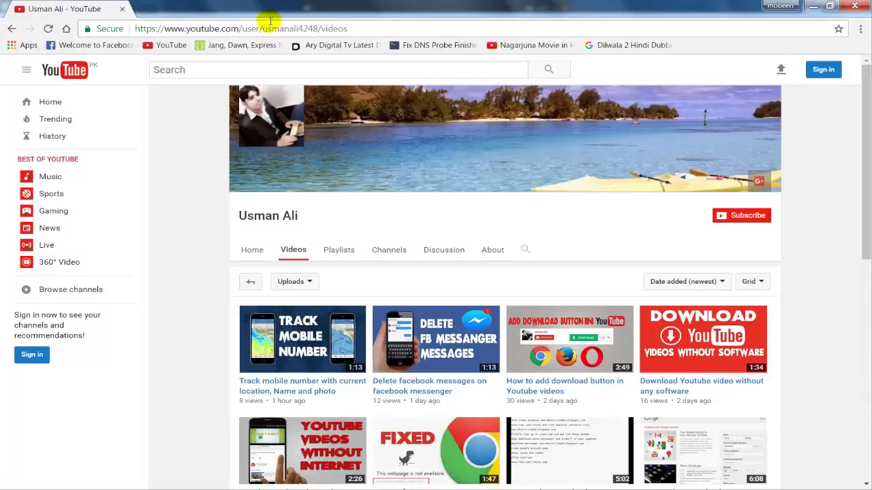
# From Chrome Settings > Extensions, open 'Get more extensions' in the Web Store and close the Extensions tab
pyautogui.click(270, 10)
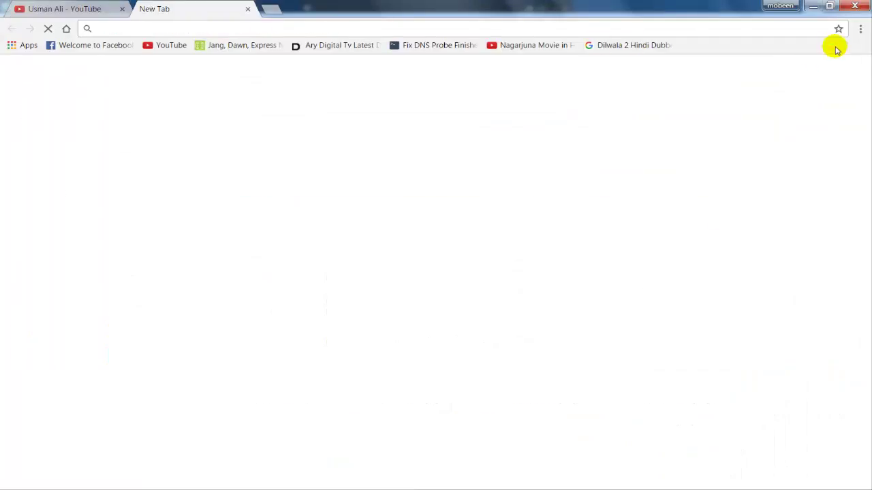
pyautogui.click(860, 29)
pyautogui.click(729, 246)
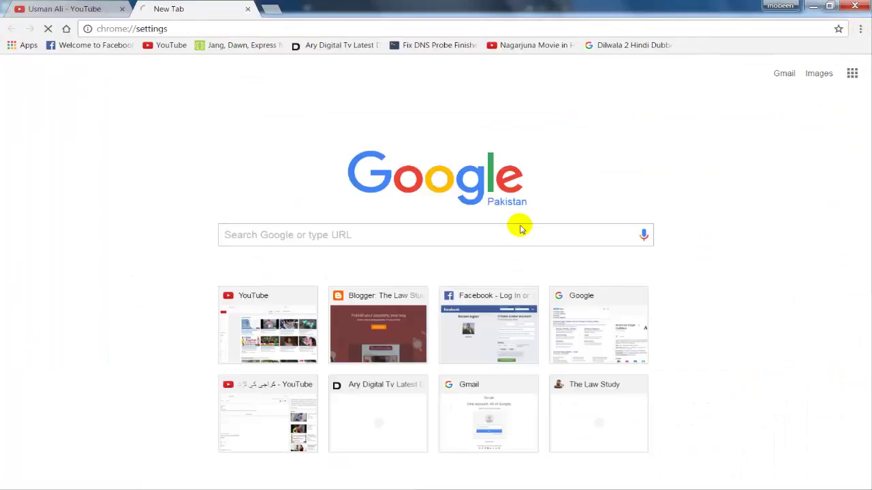
pyautogui.click(34, 97)
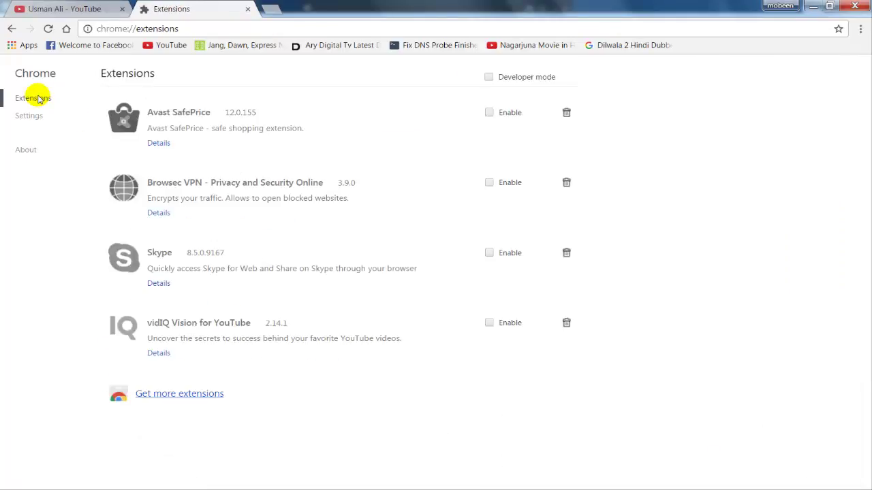
pyautogui.click(205, 394)
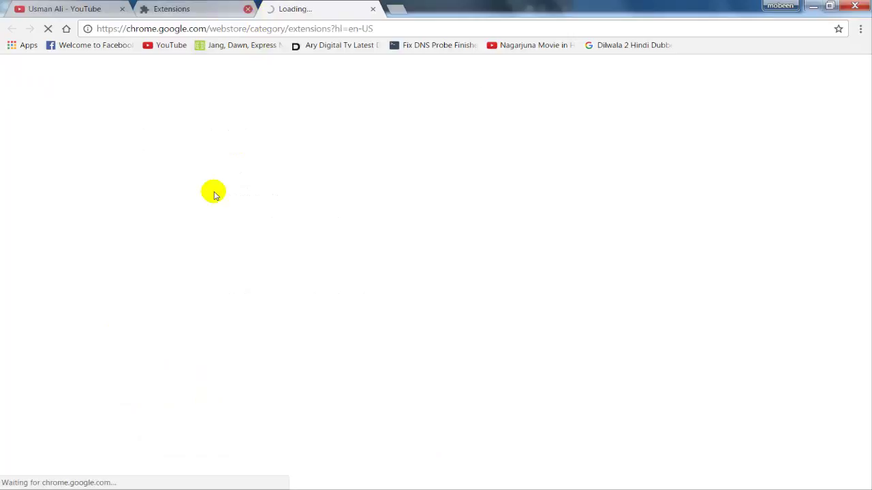
pyautogui.click(249, 10)
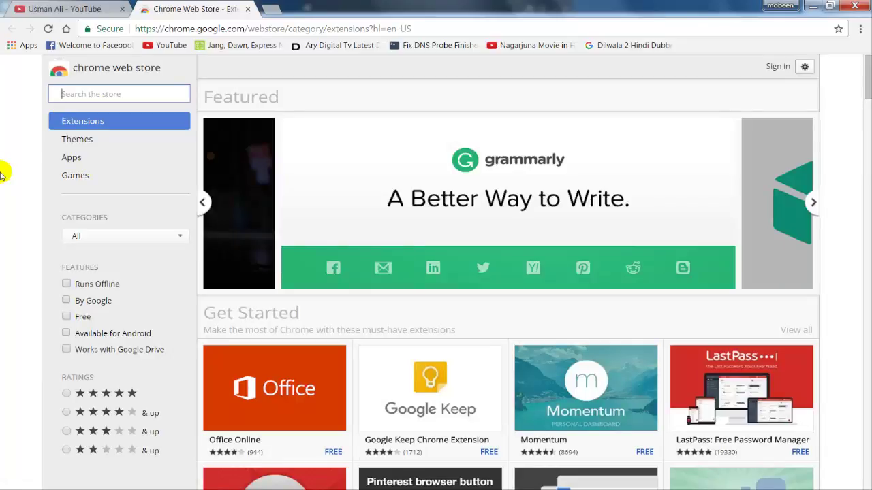
# Search the Chrome Web Store for pushbullet and add the Pushbullet extension to Chrome
pyautogui.write('Push')
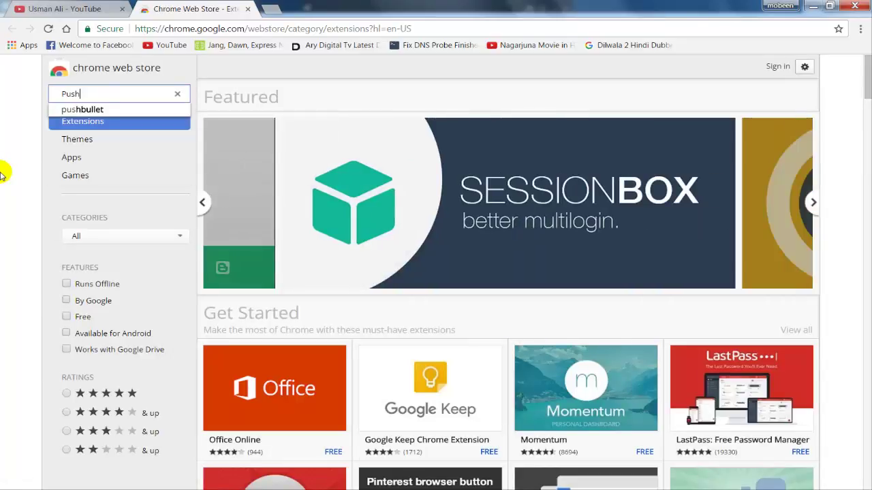
pyautogui.press('Down')
pyautogui.press('Return')
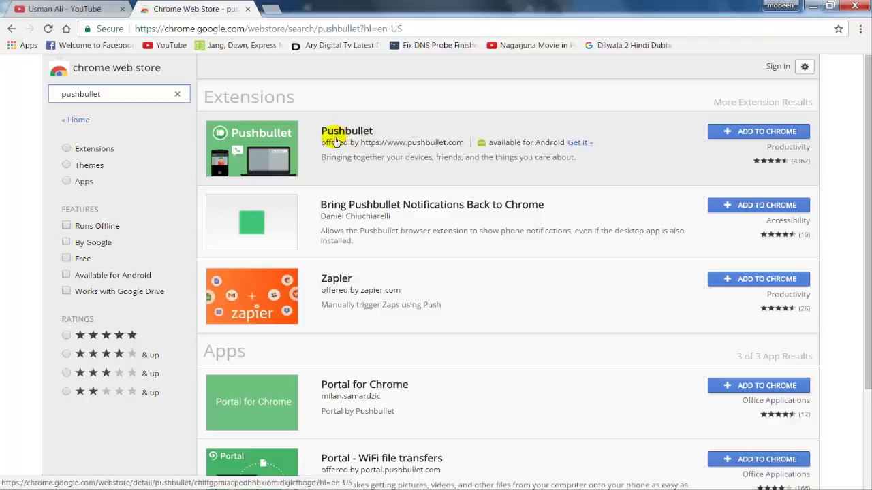
pyautogui.click(752, 133)
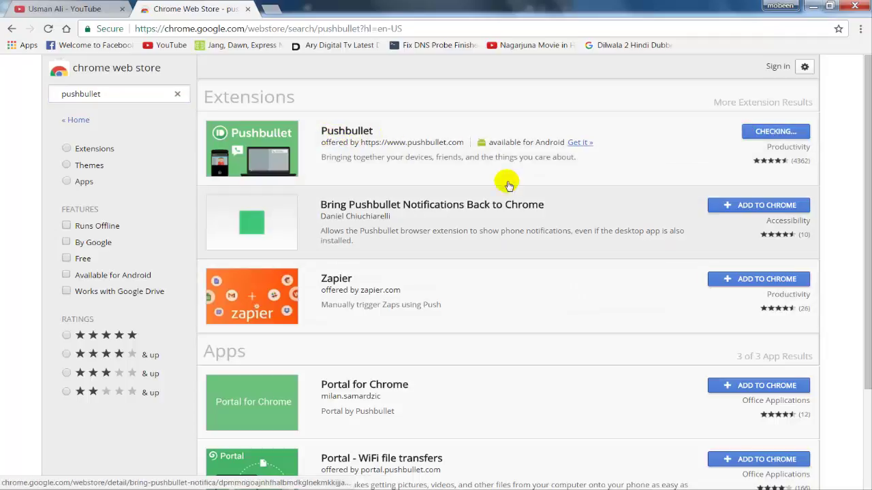
pyautogui.click(453, 158)
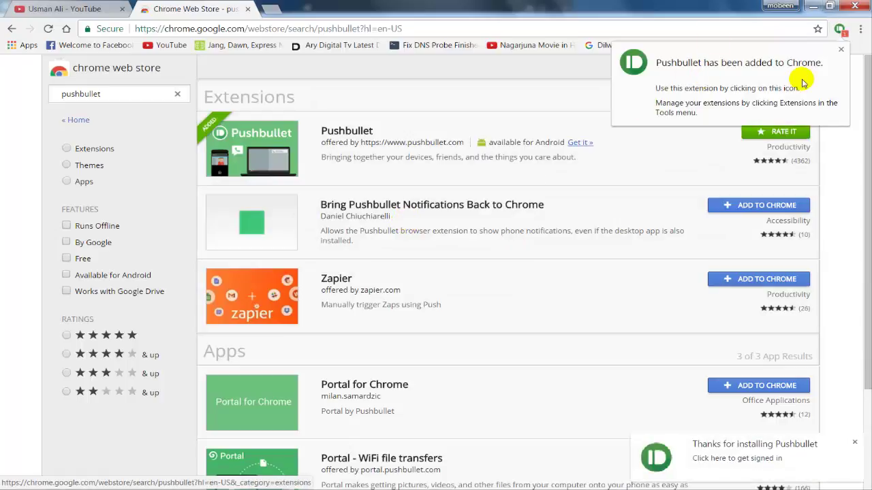
# From the Pushbullet extension panel, sign up on Pushbullet.com using Facebook login credentials
pyautogui.click(842, 37)
pyautogui.click(841, 28)
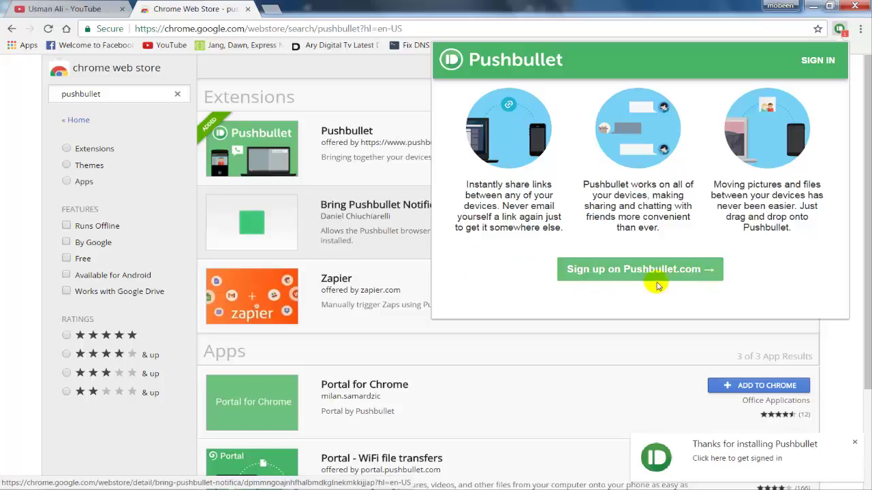
pyautogui.click(605, 270)
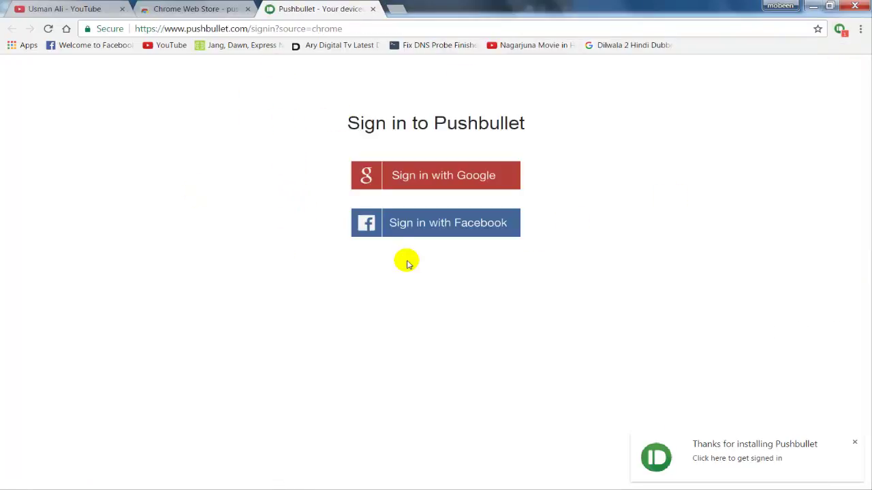
pyautogui.click(482, 226)
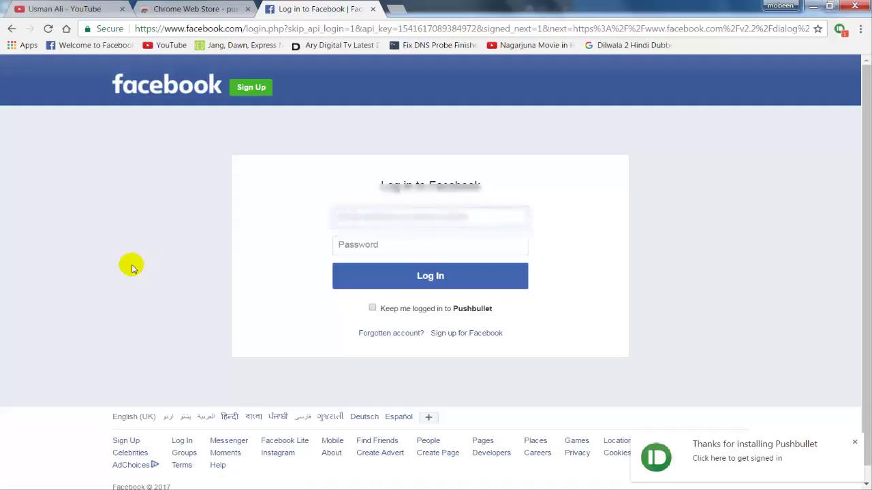
pyautogui.press('Return')
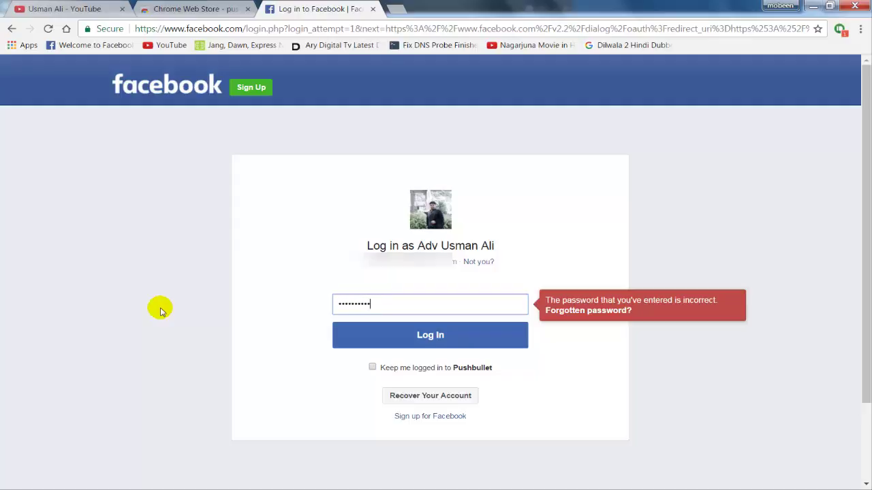
pyautogui.press('Return')
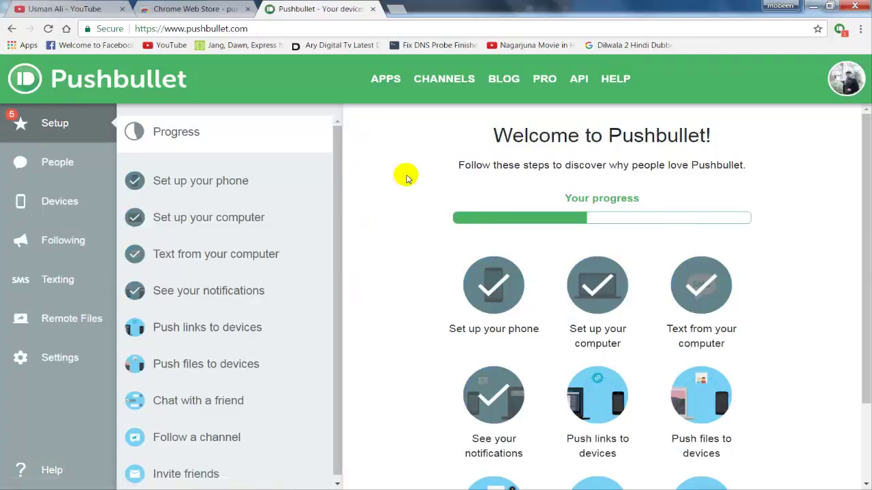
# Open the Texting section and scroll through the Samsung SM-J500H's SMS conversations
pyautogui.click(54, 289)
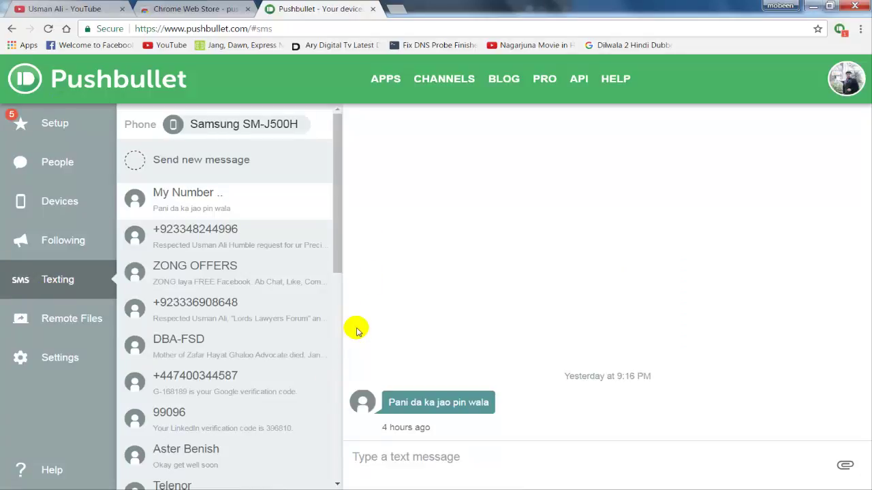
pyautogui.moveTo(336, 188); pyautogui.dragTo(92, 162)
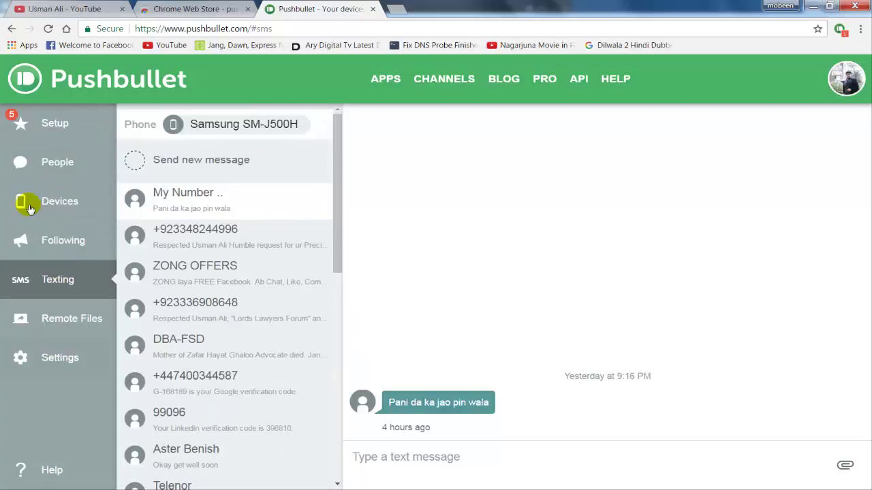